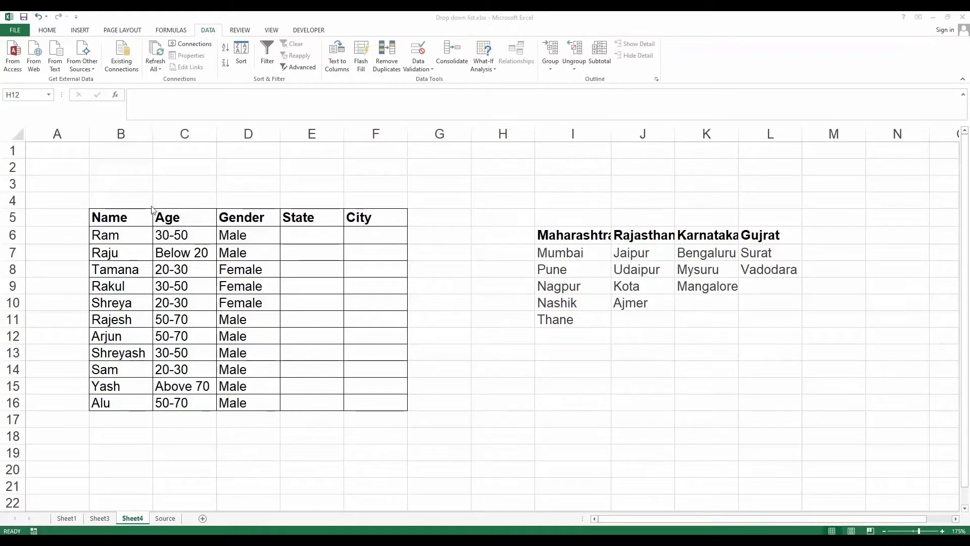
- Examine the drop-down options of the Age and Gender cells in row 6 and the state headings in I6:L6
{"action": "left_click", "coordinate": [192, 219]}
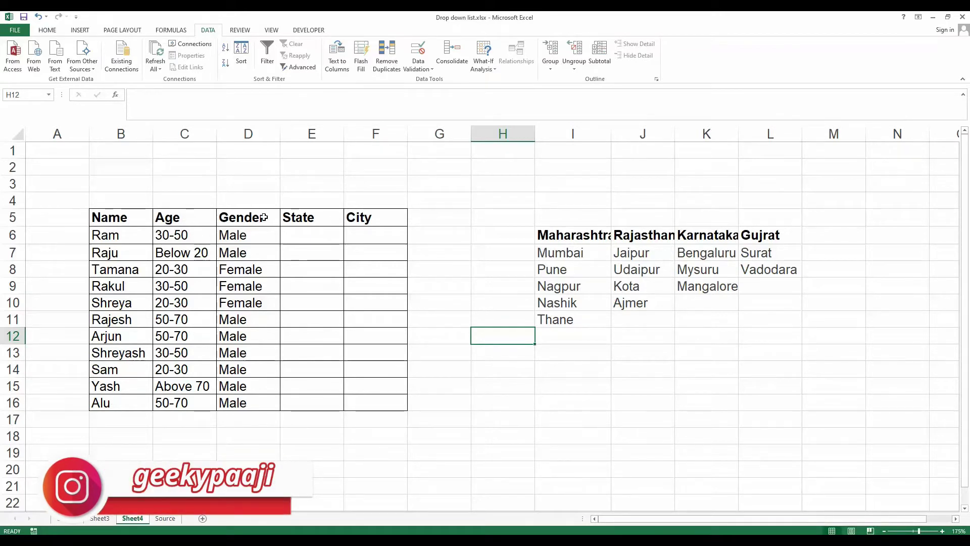
{"action": "left_click", "coordinate": [208, 235]}
{"action": "left_click", "coordinate": [220, 238]}
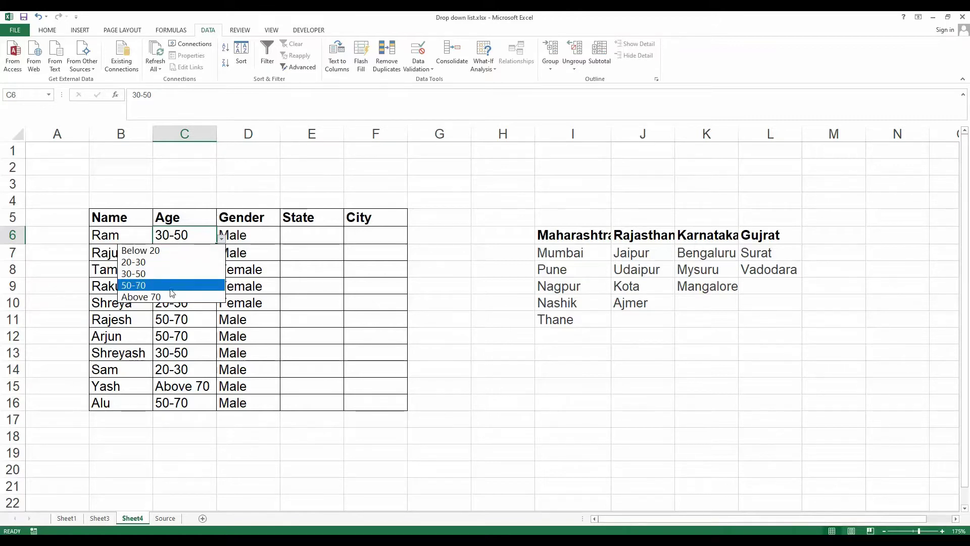
{"action": "left_click", "coordinate": [172, 273]}
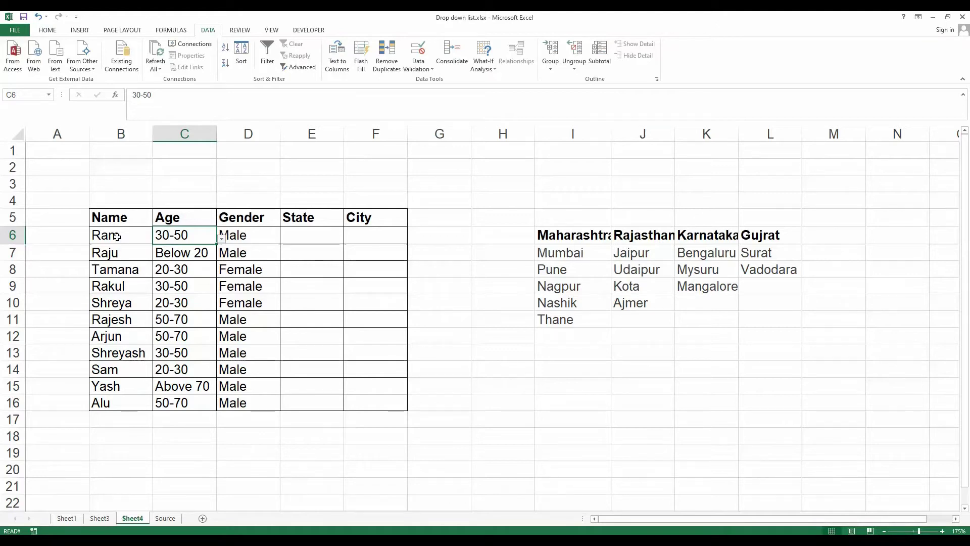
{"action": "left_click", "coordinate": [231, 308]}
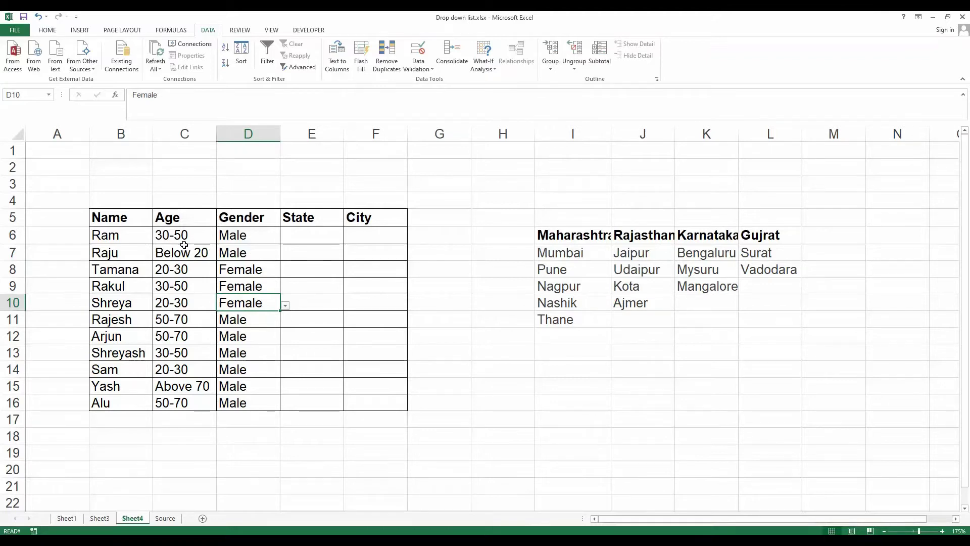
{"action": "left_click", "coordinate": [275, 235]}
{"action": "left_click", "coordinate": [286, 239]}
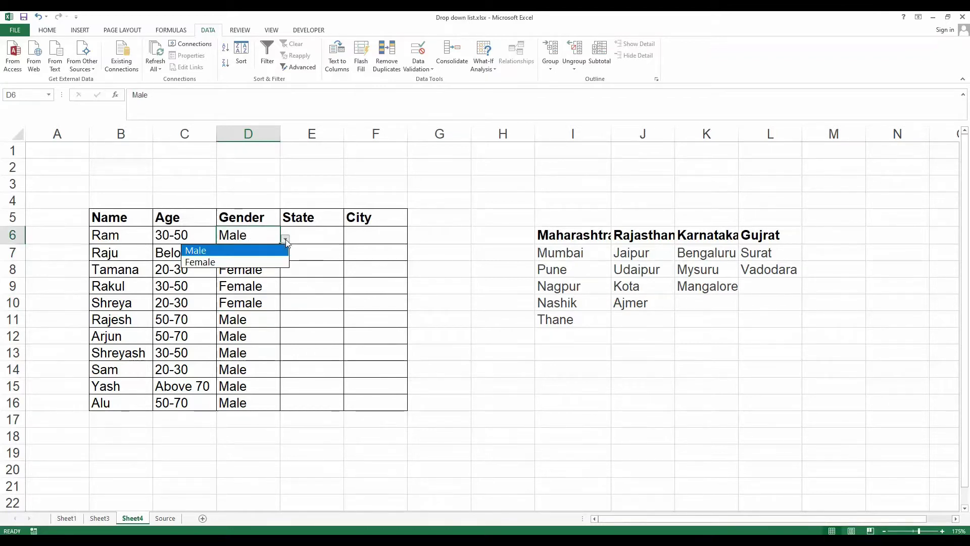
{"action": "key", "text": "Escape"}
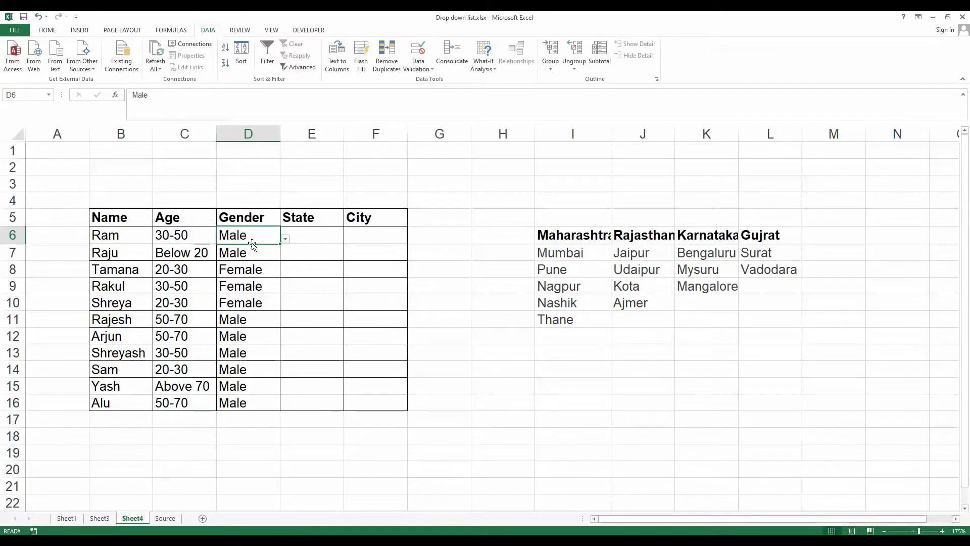
{"action": "left_click", "coordinate": [340, 234]}
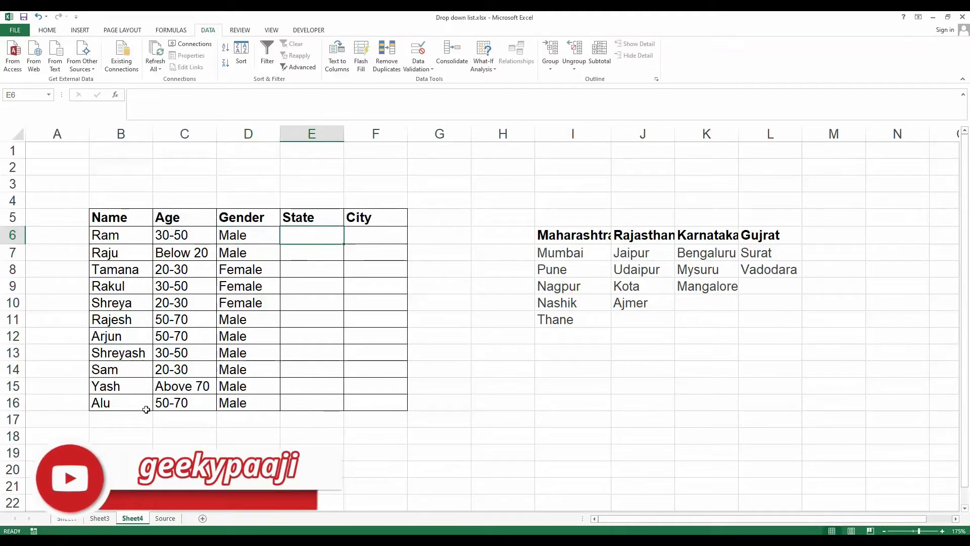
{"action": "left_click_drag", "start_coordinate": [568, 234], "coordinate": [772, 236]}
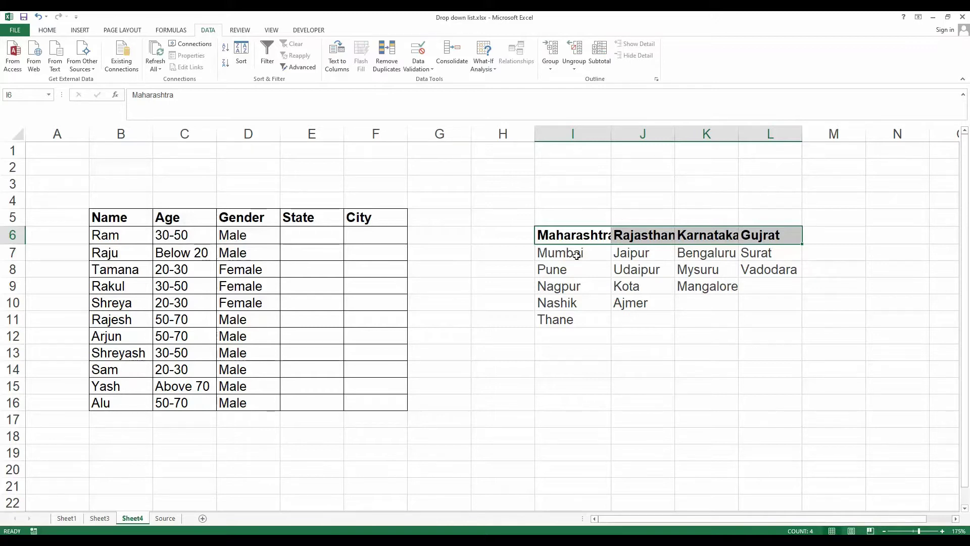
{"action": "left_click", "coordinate": [594, 372]}
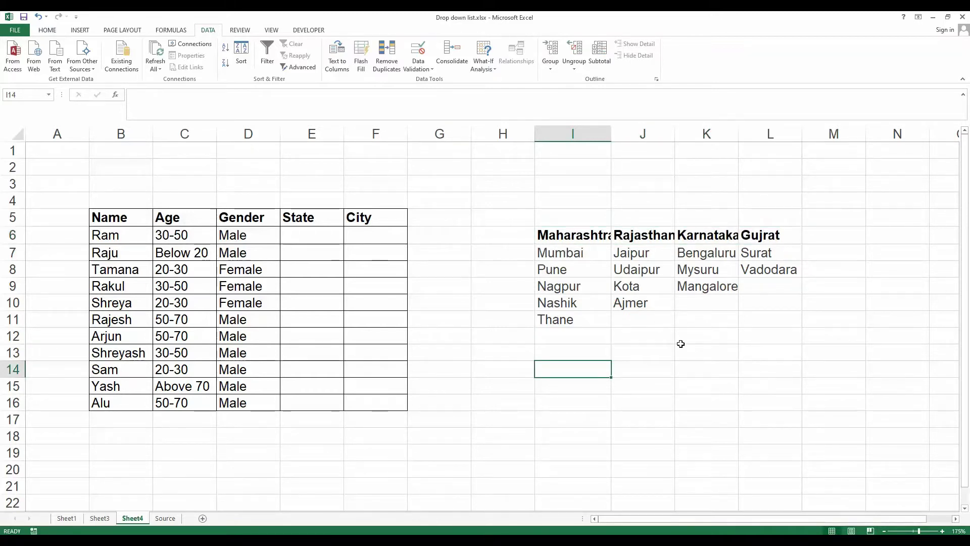
- Apply List data validation to the State cells E6:E16, using the state headings in I6:L6 as the source
{"action": "left_click", "coordinate": [315, 236]}
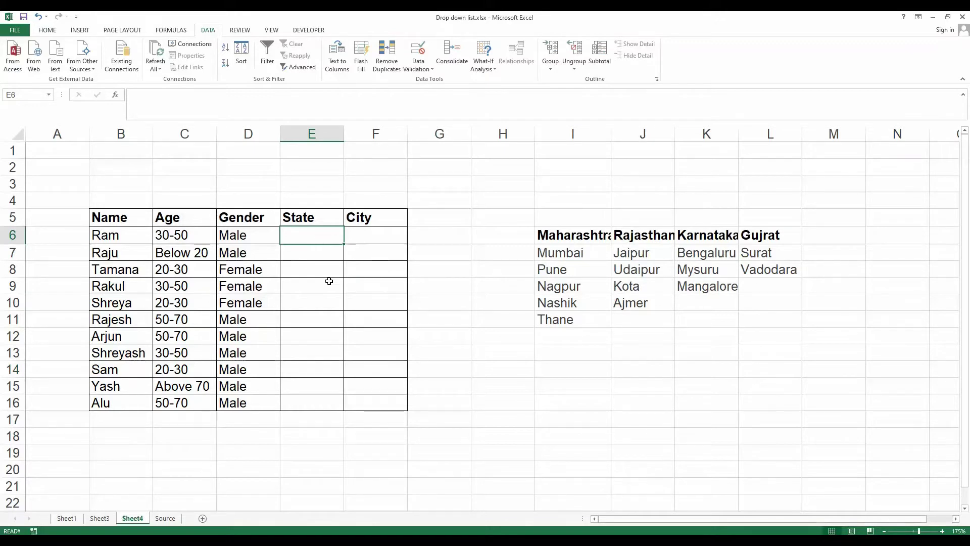
{"action": "left_click", "coordinate": [329, 403], "text": "shift"}
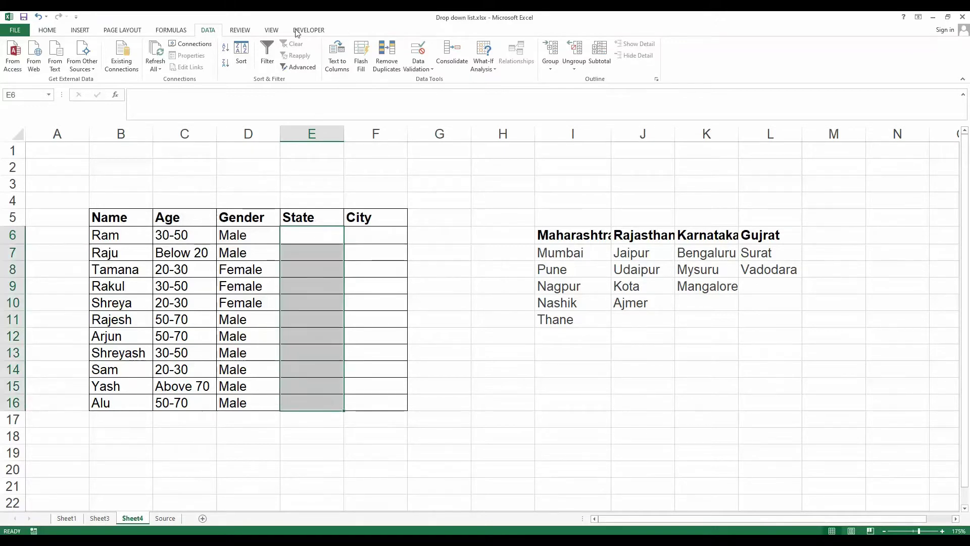
{"action": "left_click", "coordinate": [420, 65]}
{"action": "left_click", "coordinate": [433, 89]}
{"action": "left_click", "coordinate": [453, 145]}
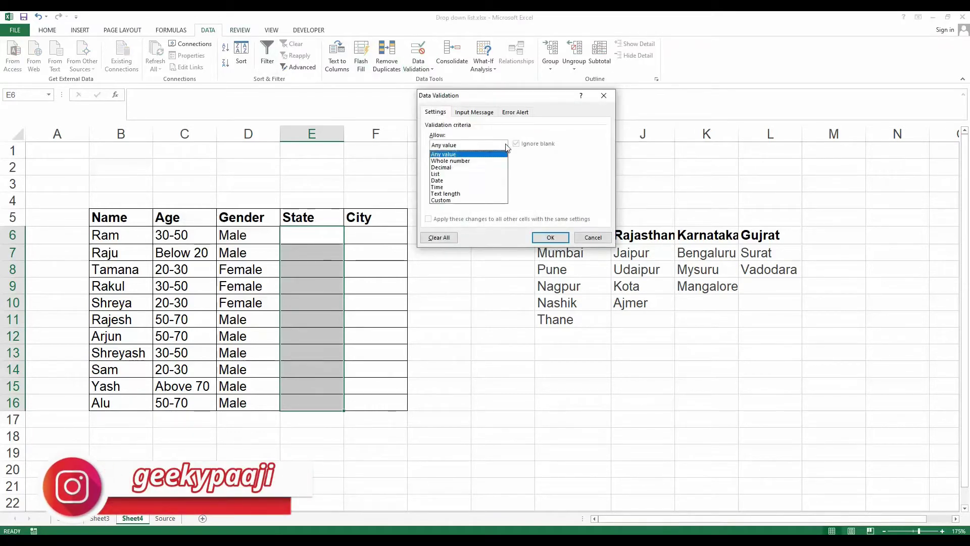
{"action": "left_click", "coordinate": [454, 173]}
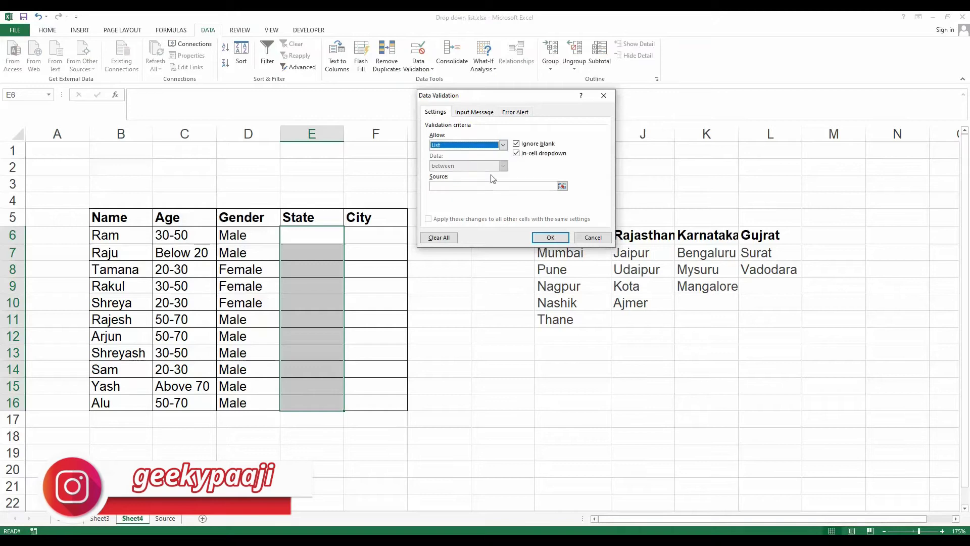
{"action": "left_click", "coordinate": [562, 187]}
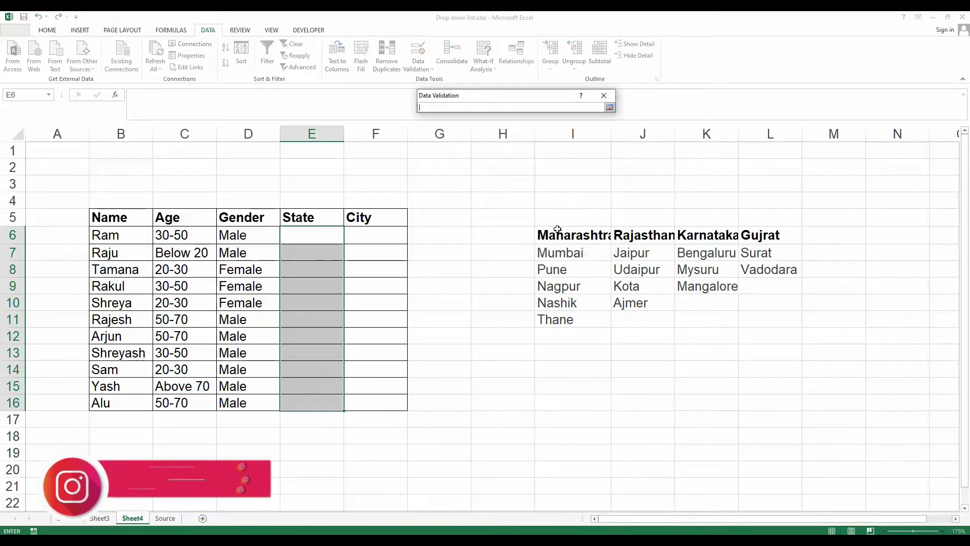
{"action": "left_click_drag", "start_coordinate": [554, 234], "coordinate": [762, 235]}
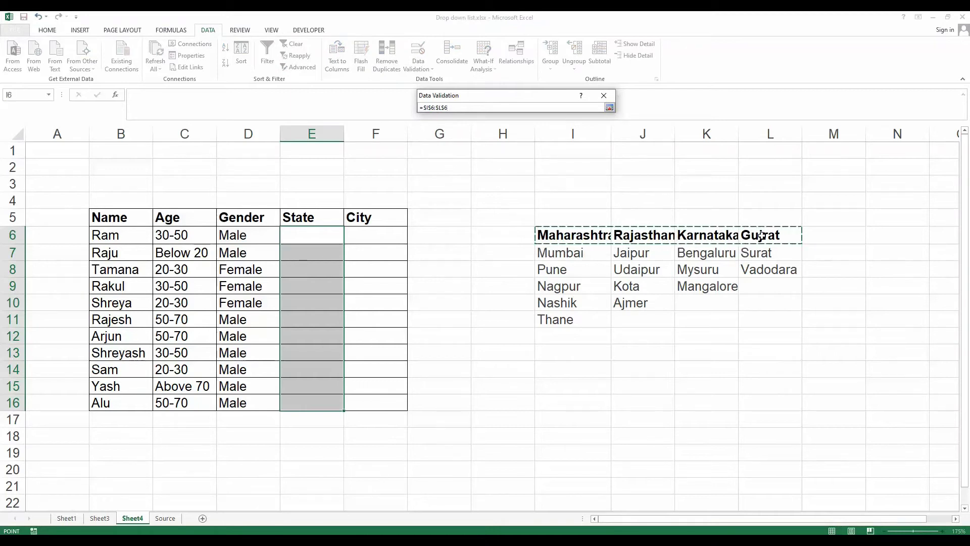
{"action": "left_click", "coordinate": [609, 108]}
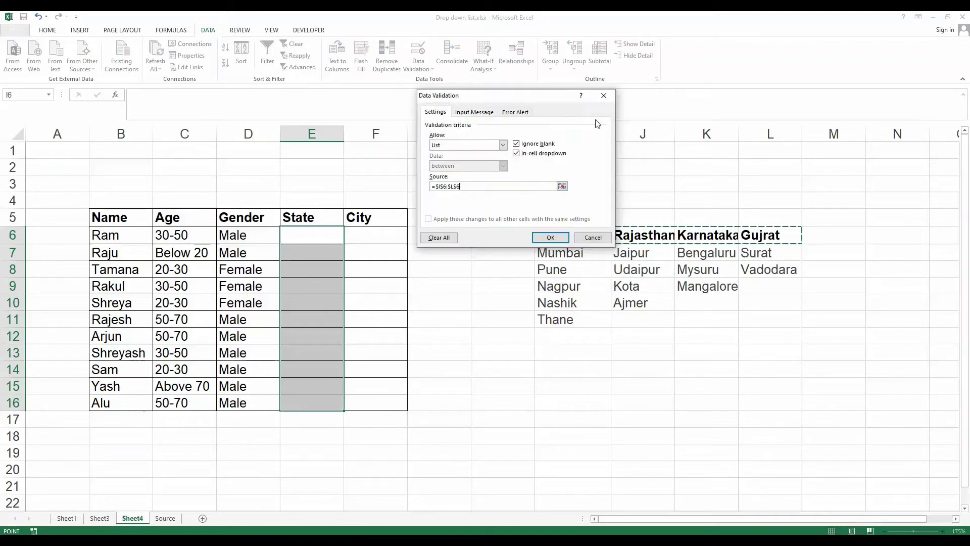
{"action": "left_click", "coordinate": [545, 237]}
{"action": "left_click", "coordinate": [480, 319]}
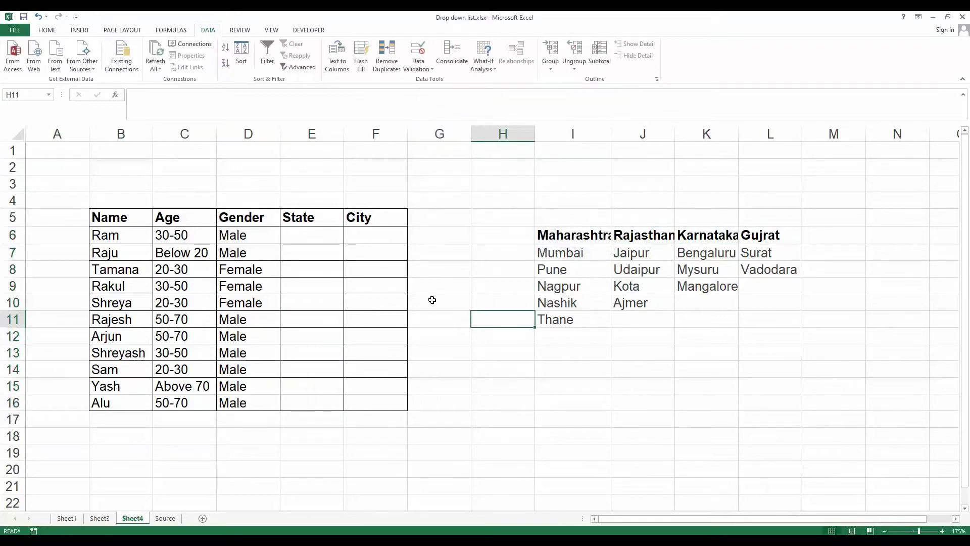
- Choose Maharashtra as the state in E6 and Karnataka in E7 from their drop-down lists
{"action": "left_click", "coordinate": [324, 235]}
{"action": "left_click", "coordinate": [349, 239]}
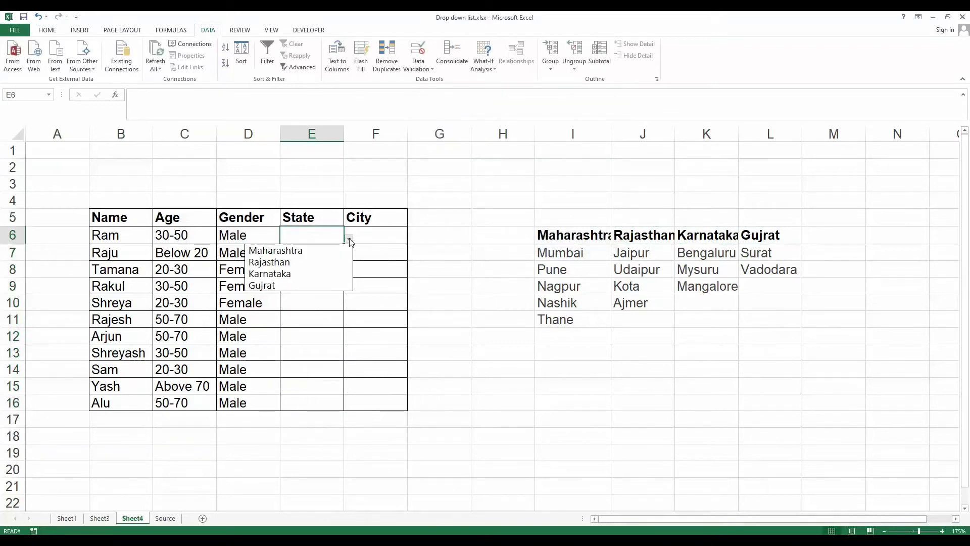
{"action": "left_click", "coordinate": [324, 252]}
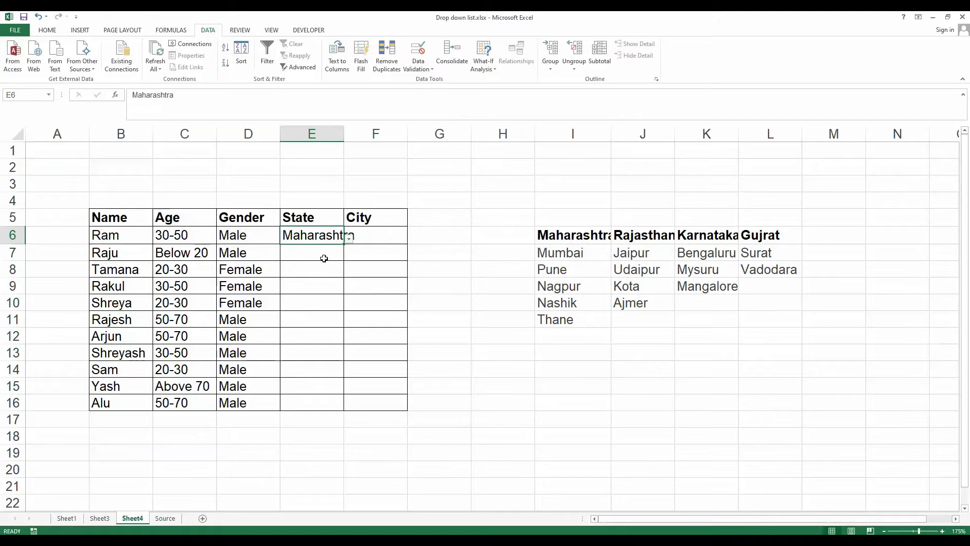
{"action": "left_click", "coordinate": [323, 258]}
{"action": "left_click", "coordinate": [349, 255]}
{"action": "left_click", "coordinate": [307, 287]}
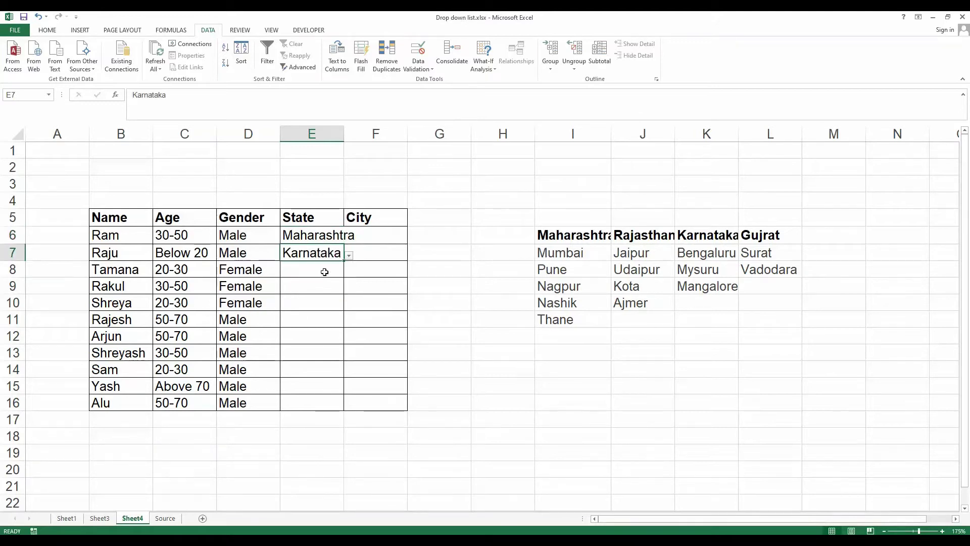
- Choose Rajasthan as the state in E8 and Gujrat in E9 from their drop-down lists
{"action": "left_click", "coordinate": [325, 272]}
{"action": "left_click", "coordinate": [349, 272]}
{"action": "left_click", "coordinate": [320, 289]}
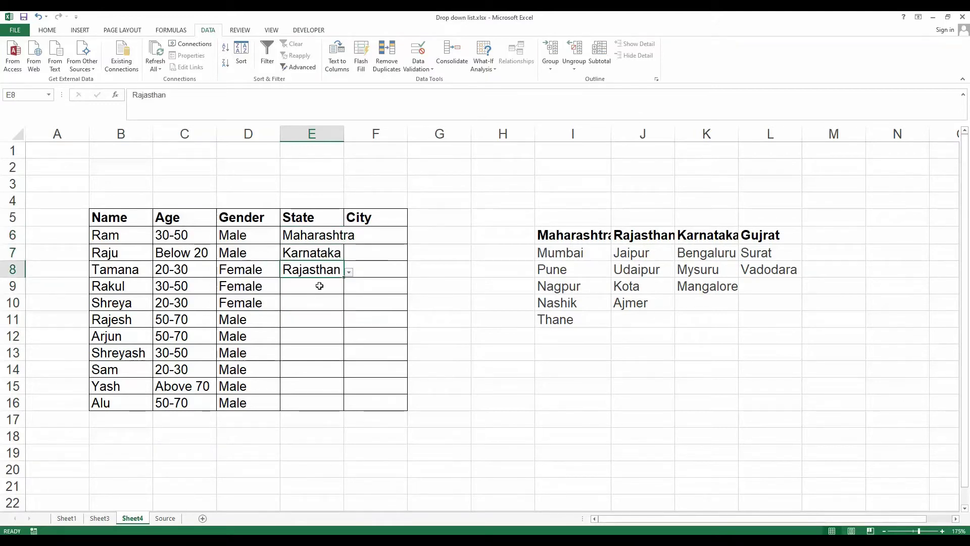
{"action": "left_click", "coordinate": [333, 284]}
{"action": "left_click", "coordinate": [350, 289]}
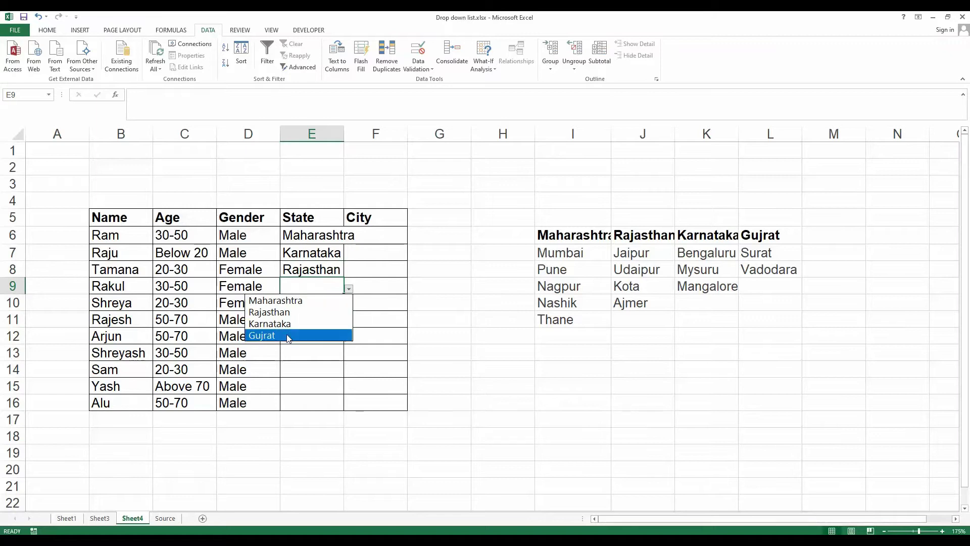
{"action": "left_click", "coordinate": [289, 336]}
{"action": "left_click", "coordinate": [311, 319]}
{"action": "left_click", "coordinate": [375, 272]}
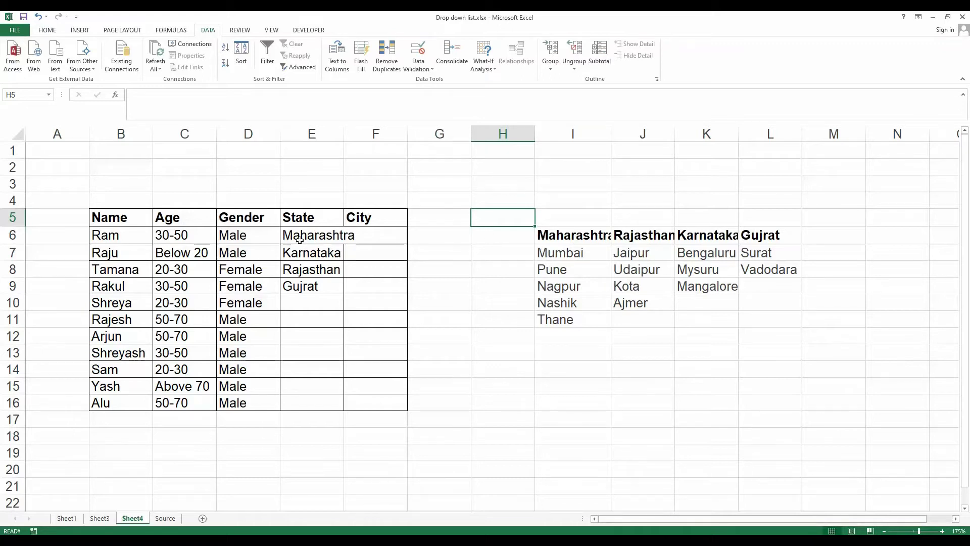
{"action": "left_click", "coordinate": [494, 268]}
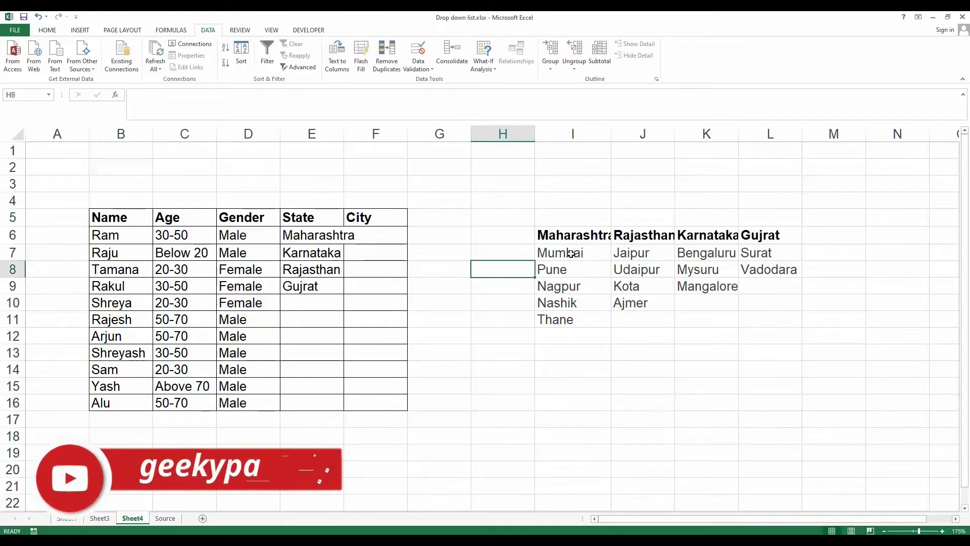
{"action": "left_click", "coordinate": [310, 236]}
{"action": "left_click", "coordinate": [374, 238]}
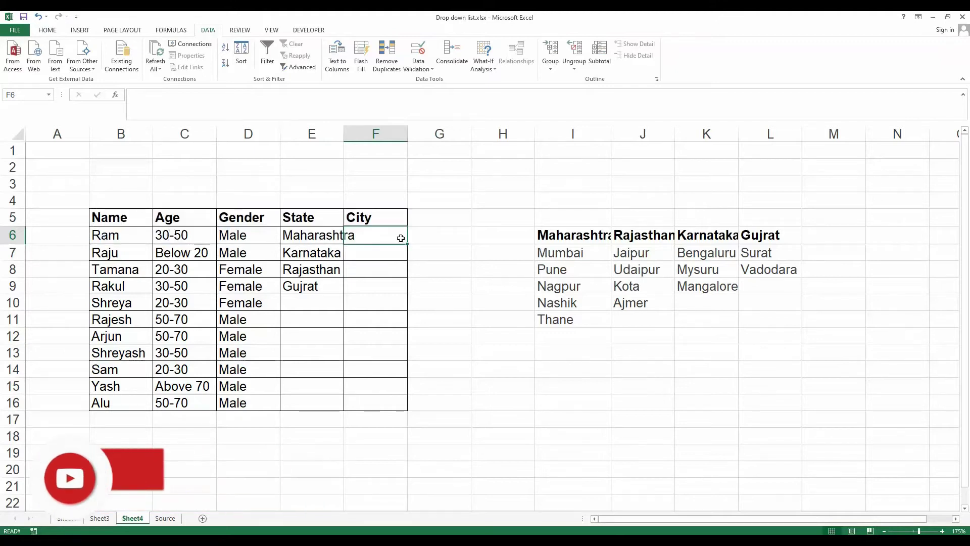
{"action": "left_click", "coordinate": [453, 313]}
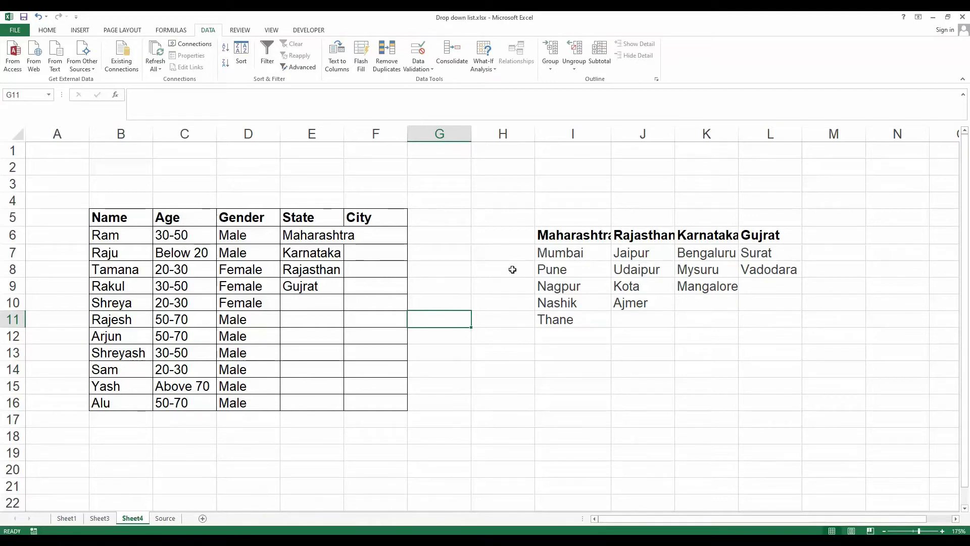
- Define the name Maharashtra for the range of cities I7:I11, Mumbai to Thane
{"action": "left_click_drag", "start_coordinate": [573, 249], "coordinate": [580, 319]}
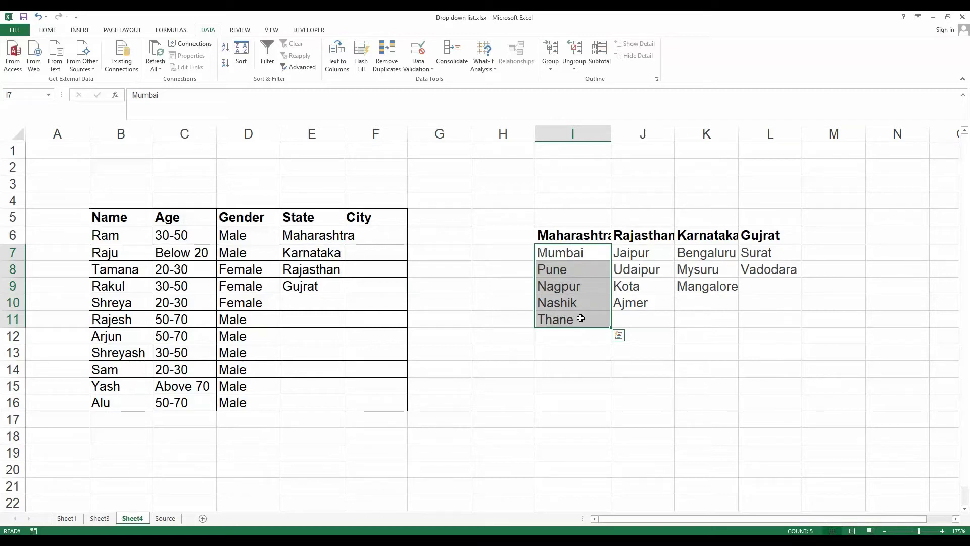
{"action": "left_click", "coordinate": [526, 361]}
{"action": "left_click_drag", "start_coordinate": [561, 253], "coordinate": [572, 320]}
{"action": "left_click", "coordinate": [4, 96]}
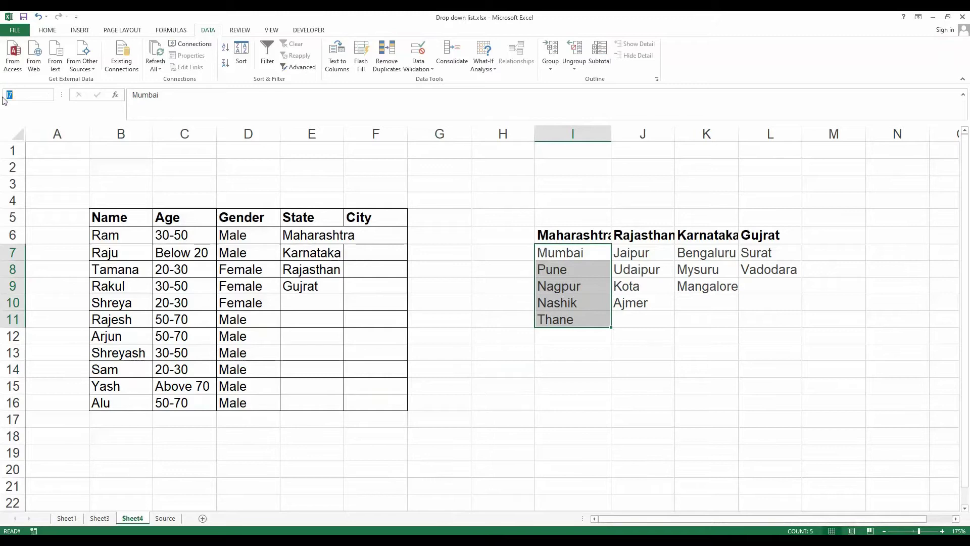
{"action": "type", "text": "M"}
{"action": "type", "text": "aharashtra"}
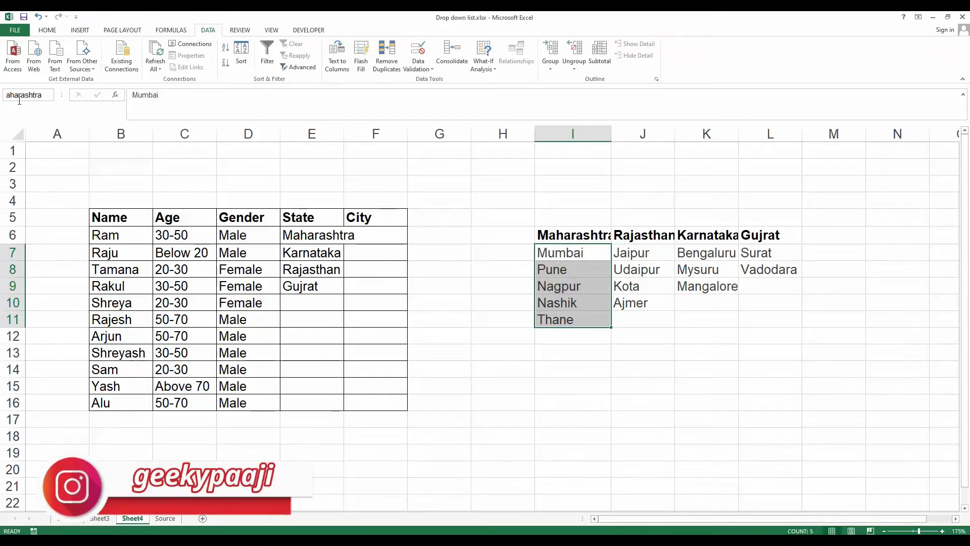
{"action": "key", "text": "Return"}
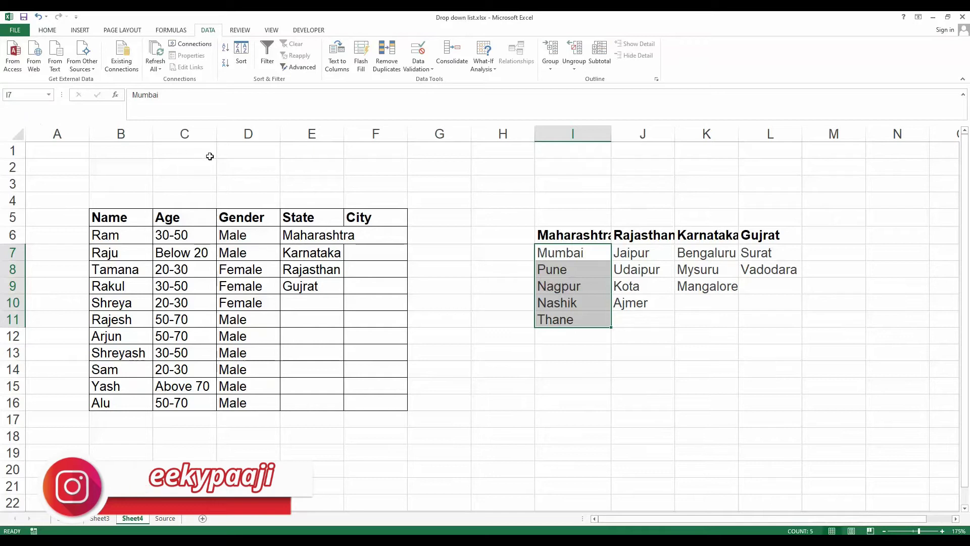
- Recall the defined name Maharashtra to check which cells it covers
{"action": "left_click", "coordinate": [515, 348]}
{"action": "left_click", "coordinate": [48, 94]}
{"action": "left_click", "coordinate": [21, 103]}
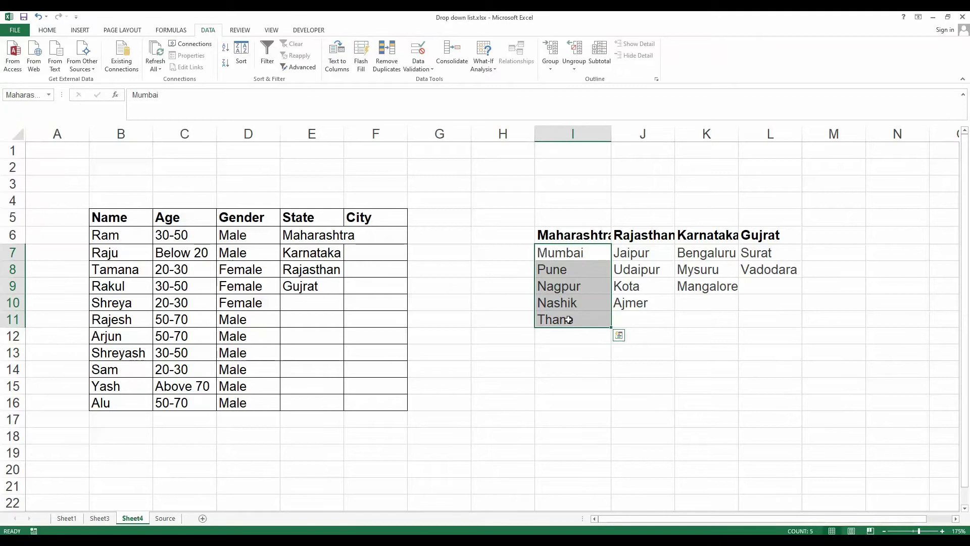
{"action": "left_click", "coordinate": [543, 387]}
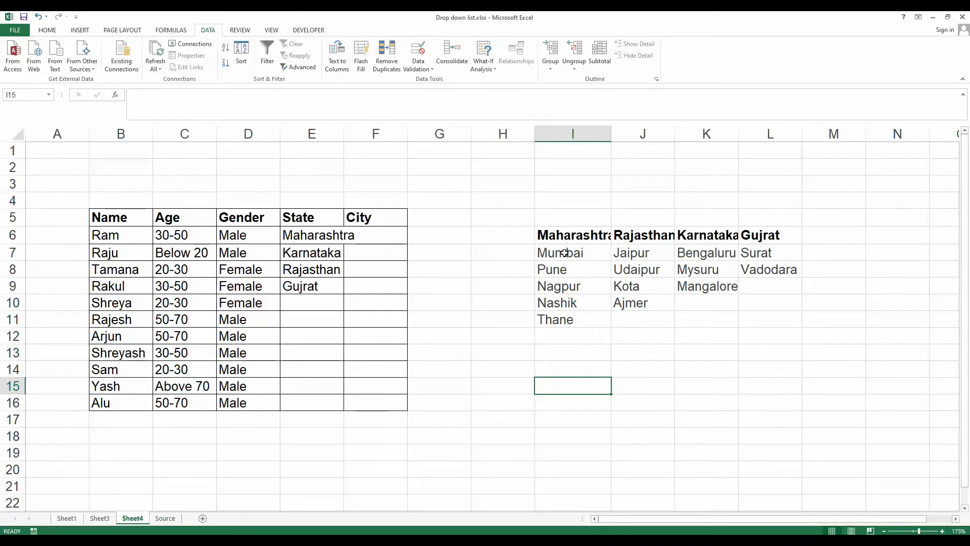
{"action": "left_click", "coordinate": [685, 376]}
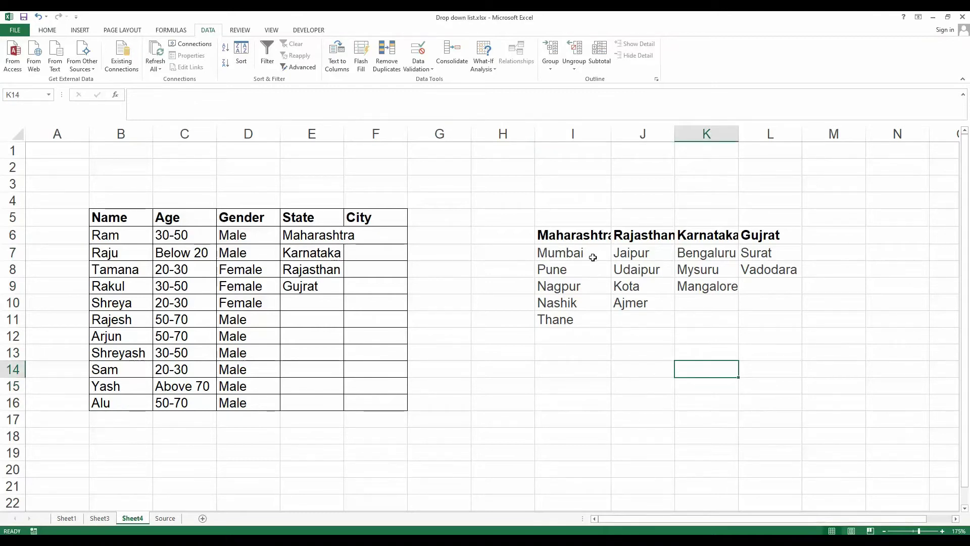
{"action": "left_click_drag", "start_coordinate": [638, 252], "coordinate": [643, 319]}
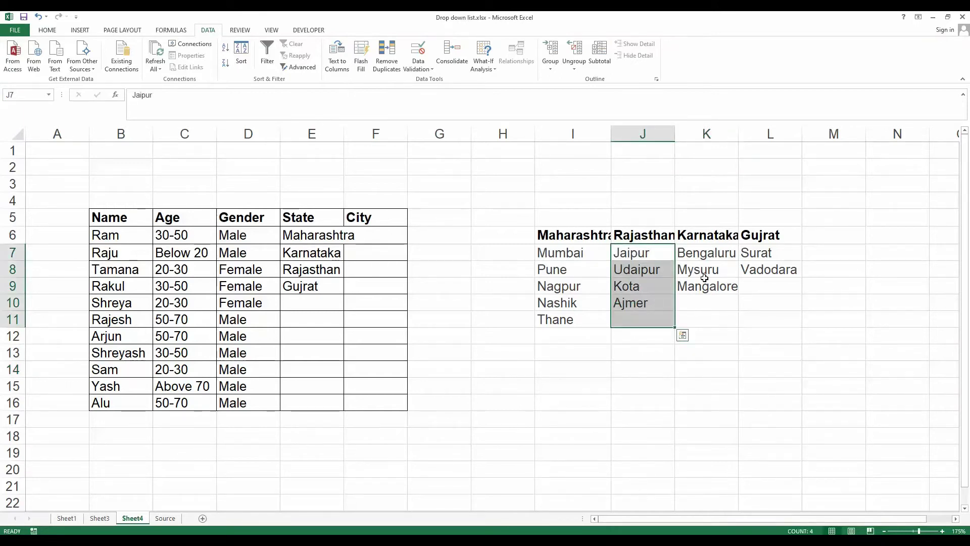
{"action": "left_click", "coordinate": [730, 343]}
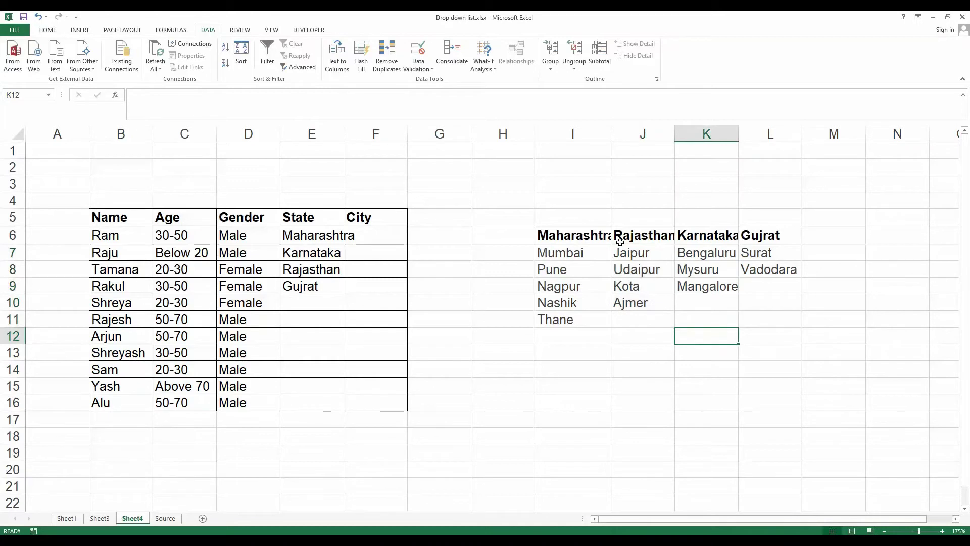
- Create names from the top row for the Rajasthan, Karnataka and Gujrat city lists, J6:J10, K6:K9 and L6:L8
{"action": "left_click_drag", "start_coordinate": [627, 233], "coordinate": [641, 303]}
{"action": "left_click_drag", "start_coordinate": [707, 234], "coordinate": [710, 286], "text": "ctrl"}
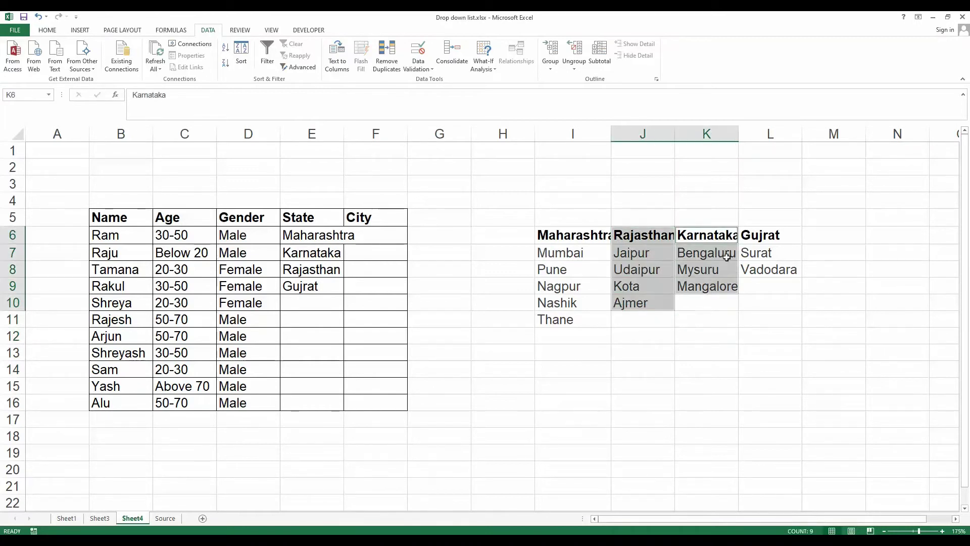
{"action": "left_click_drag", "start_coordinate": [748, 236], "coordinate": [763, 265]}
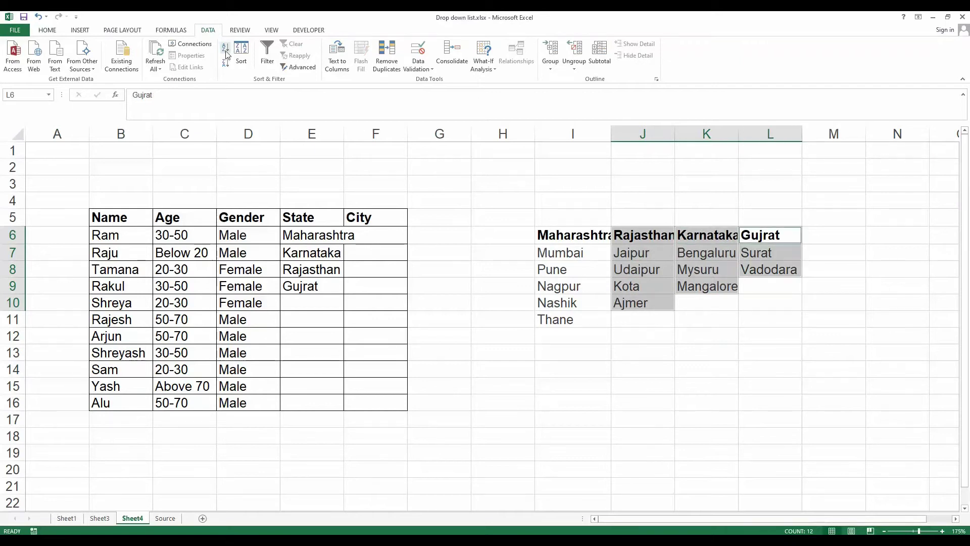
{"action": "left_click", "coordinate": [160, 31]}
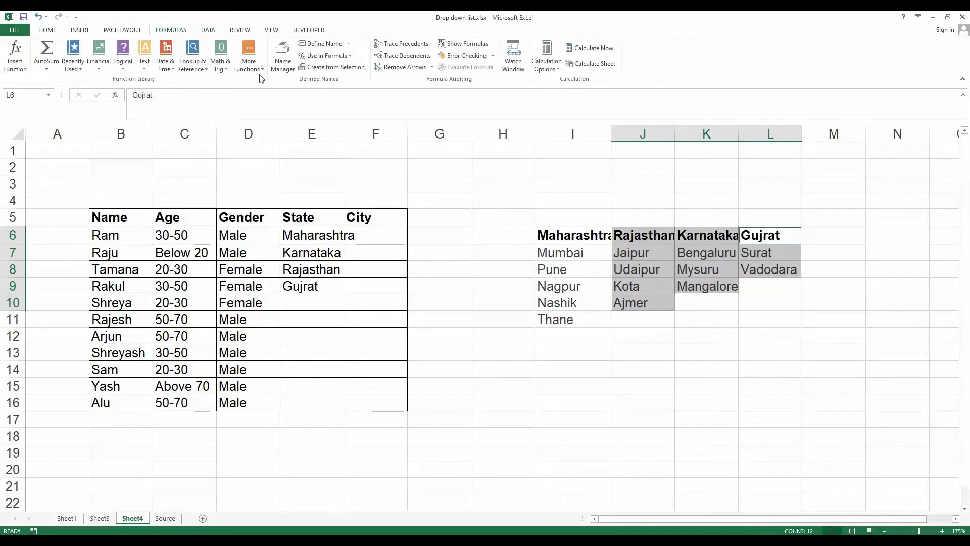
{"action": "left_click", "coordinate": [332, 70]}
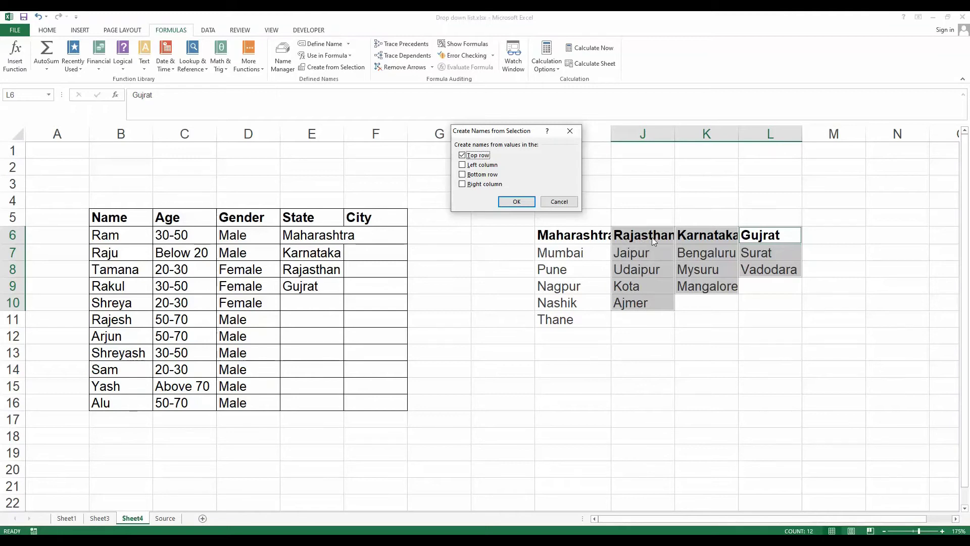
{"action": "left_click", "coordinate": [520, 202]}
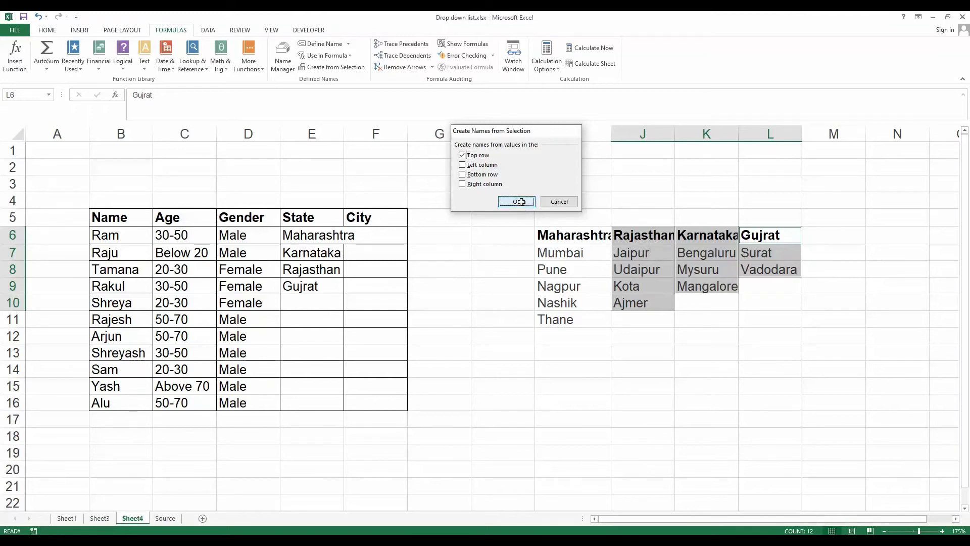
{"action": "left_click", "coordinate": [493, 257]}
- Recall the defined names Gujrat and Karnataka to check which cells each one covers
{"action": "left_click", "coordinate": [49, 95]}
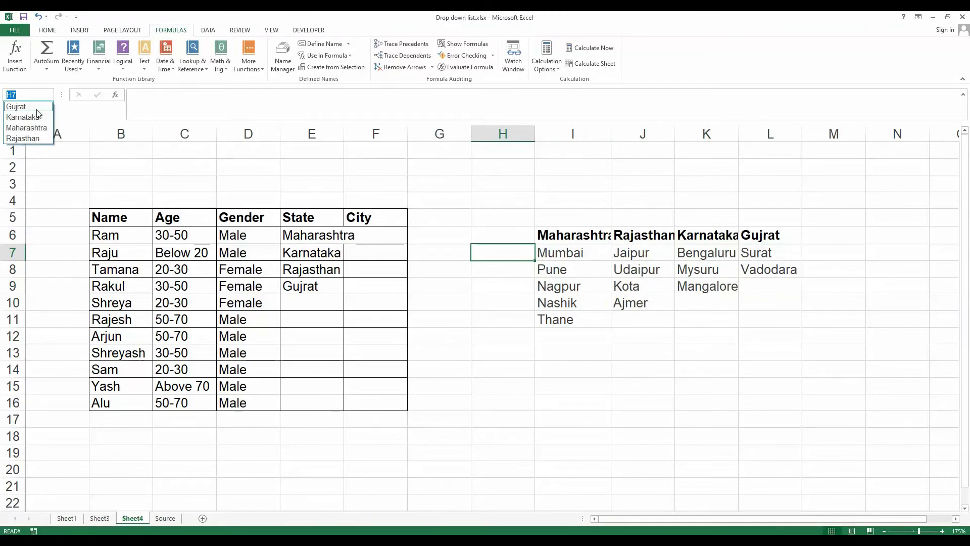
{"action": "left_click", "coordinate": [35, 108]}
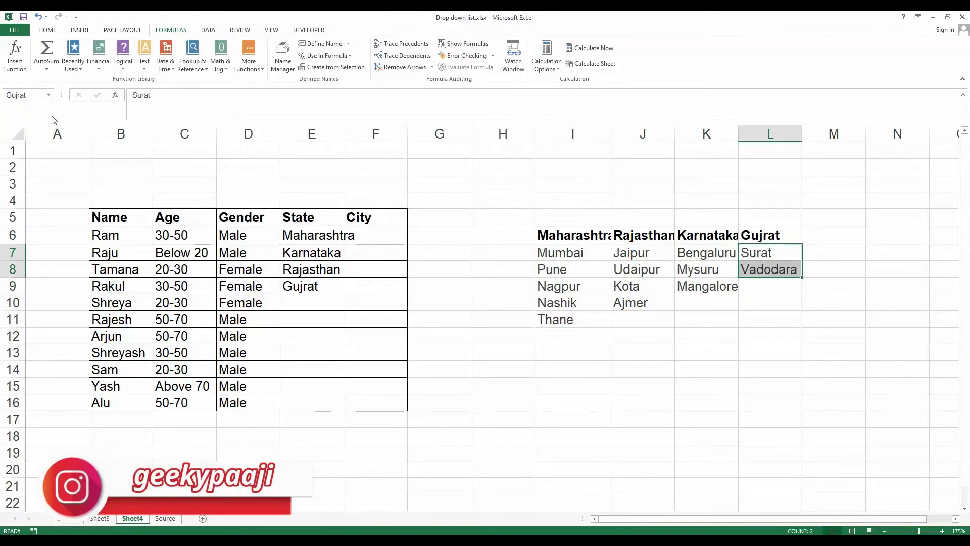
{"action": "left_click", "coordinate": [49, 95]}
{"action": "left_click", "coordinate": [21, 115]}
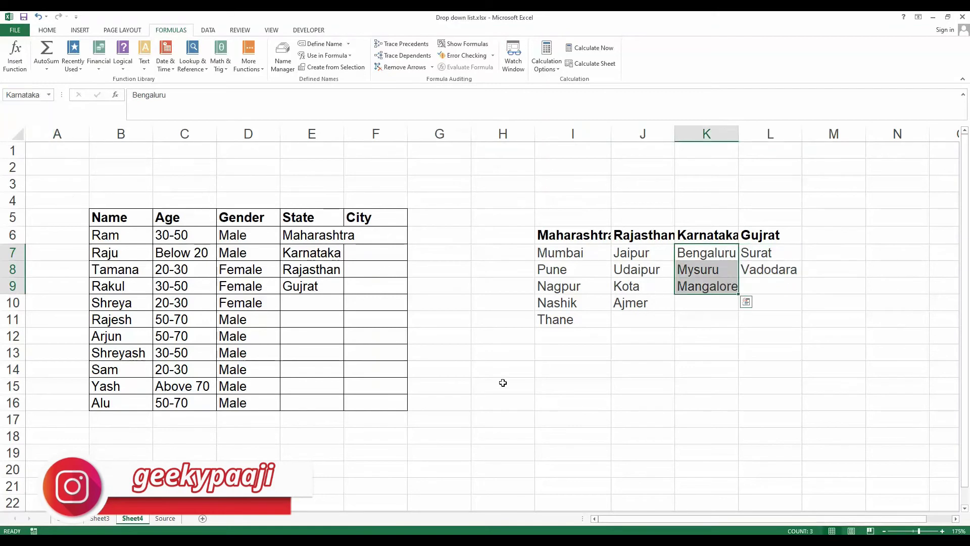
{"action": "left_click", "coordinate": [503, 382]}
- Start a data validation rule for the first City cell, F6, that allows a list
{"action": "left_click", "coordinate": [374, 237]}
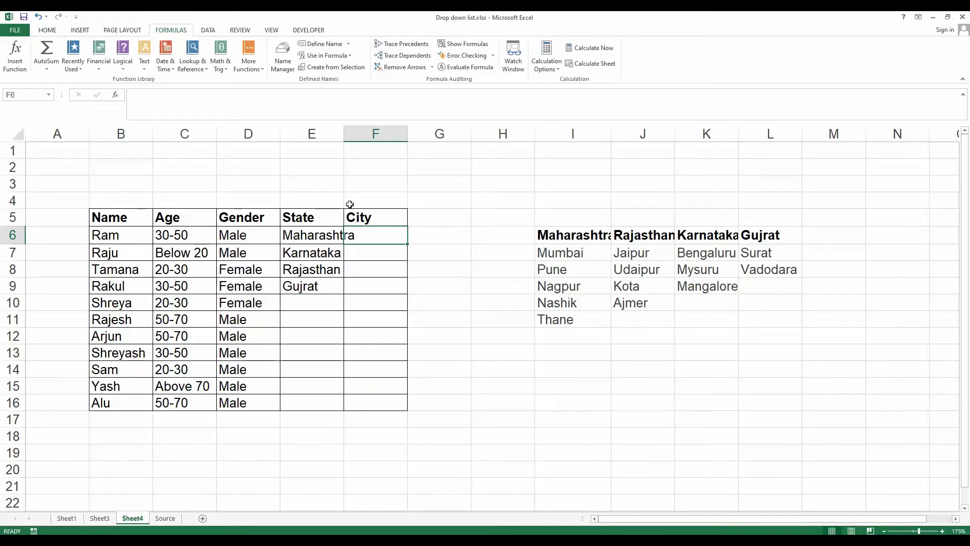
{"action": "left_click", "coordinate": [208, 30]}
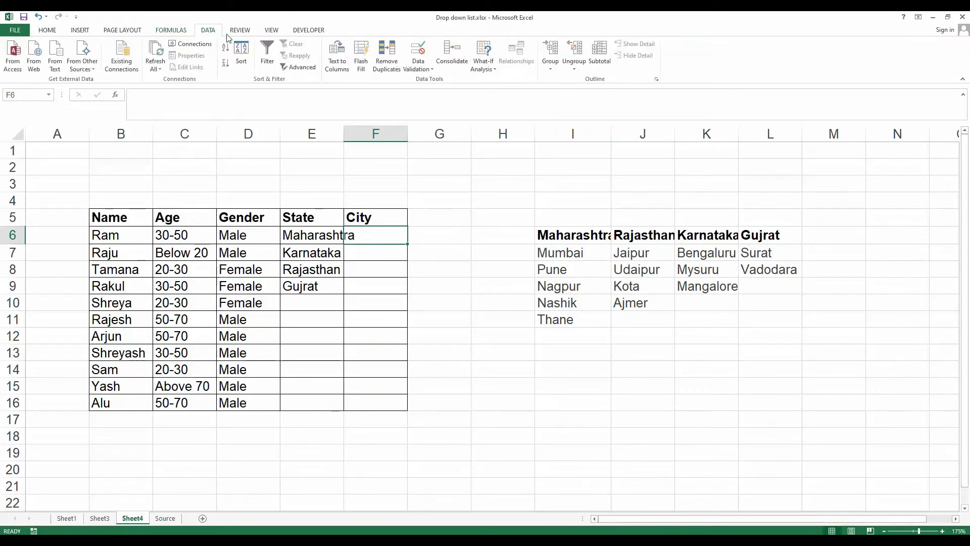
{"action": "left_click", "coordinate": [419, 66]}
{"action": "left_click", "coordinate": [435, 80]}
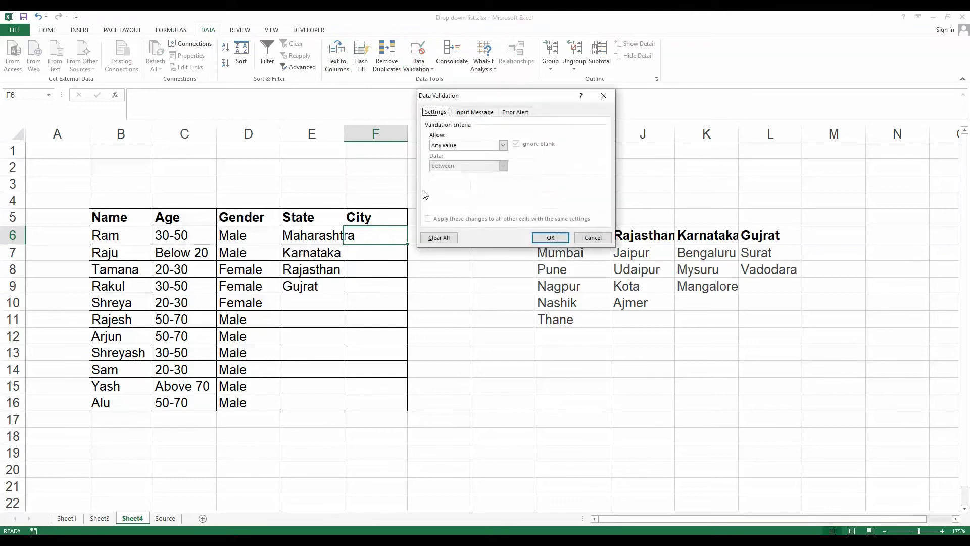
{"action": "left_click", "coordinate": [504, 145]}
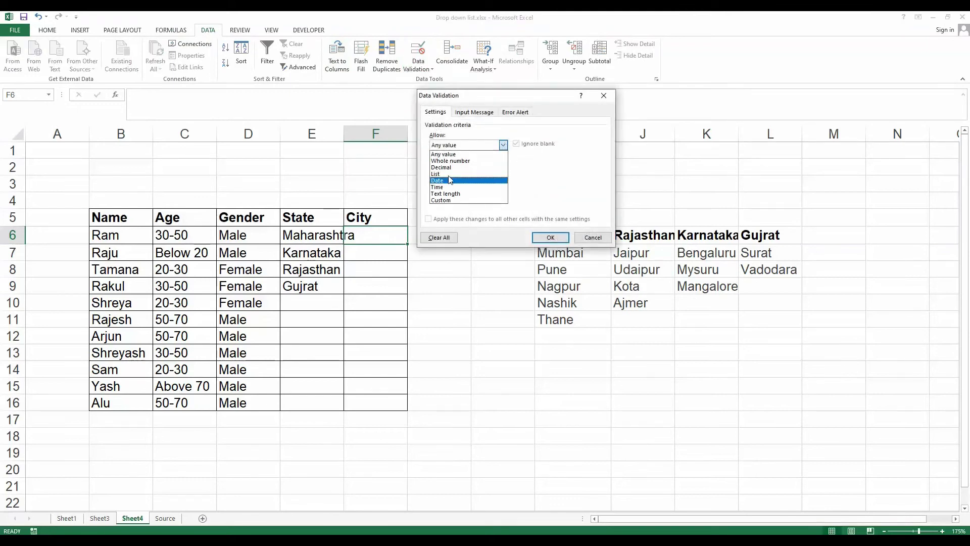
{"action": "left_click", "coordinate": [501, 173]}
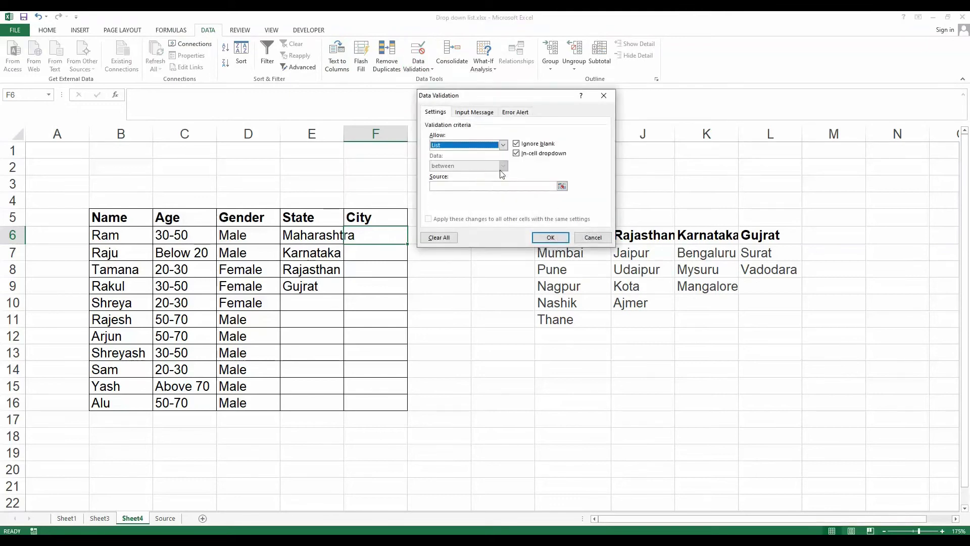
- Set the list source for F6 to =INDIRECT($E6), with a relative row reference, and apply the validation
{"action": "left_click", "coordinate": [475, 186]}
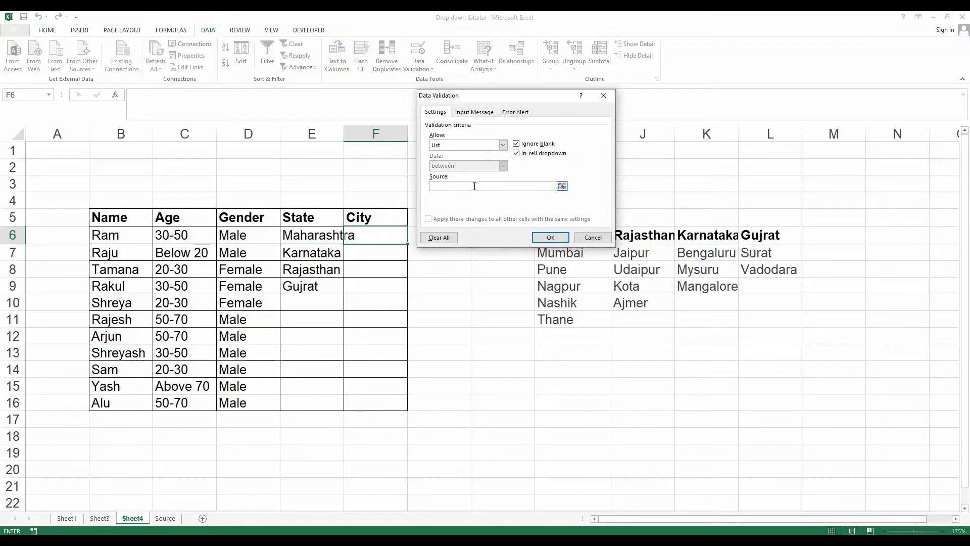
{"action": "type", "text": "=INDIRECT("}
{"action": "left_click", "coordinate": [305, 236]}
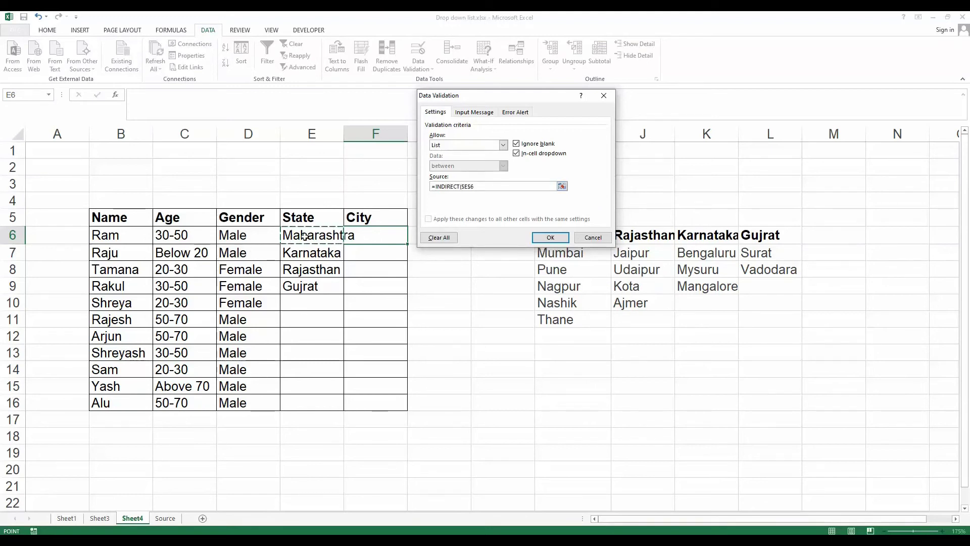
{"action": "type", "text": ")"}
{"action": "left_click", "coordinate": [469, 186]}
{"action": "key", "text": "Delete"}
{"action": "left_click", "coordinate": [551, 237]}
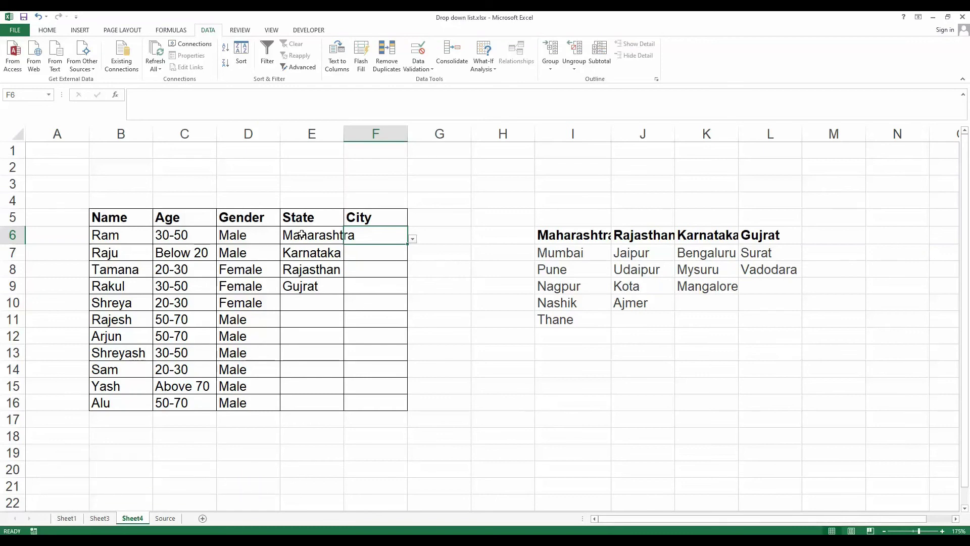
- Fill the drop-down list from F6 down the City column to F16
{"action": "left_click", "coordinate": [413, 239]}
{"action": "left_click", "coordinate": [403, 243]}
{"action": "left_click_drag", "start_coordinate": [408, 243], "coordinate": [403, 411]}
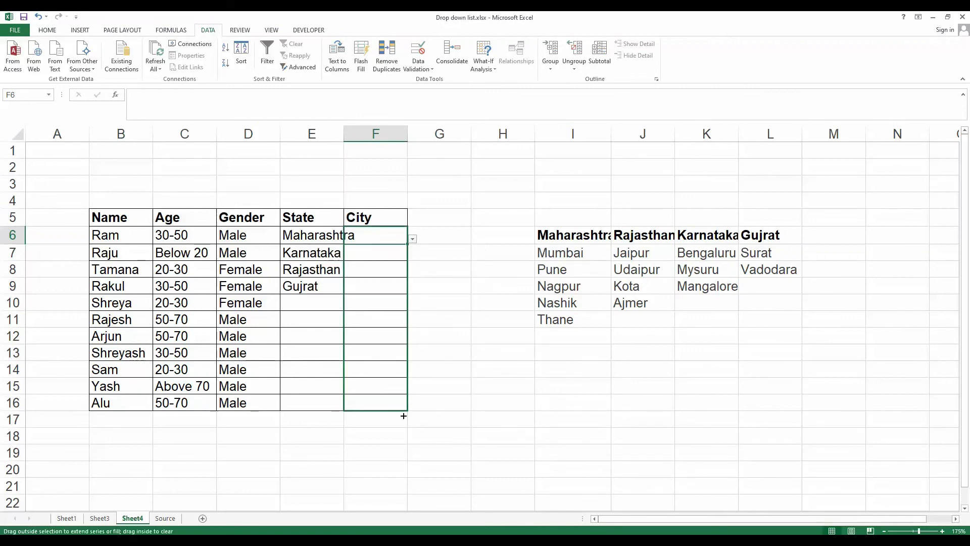
{"action": "left_click", "coordinate": [485, 320]}
- Choose Nagpur as the city in F6 and Mysuru in F7 from their drop-down lists
{"action": "left_click", "coordinate": [368, 238]}
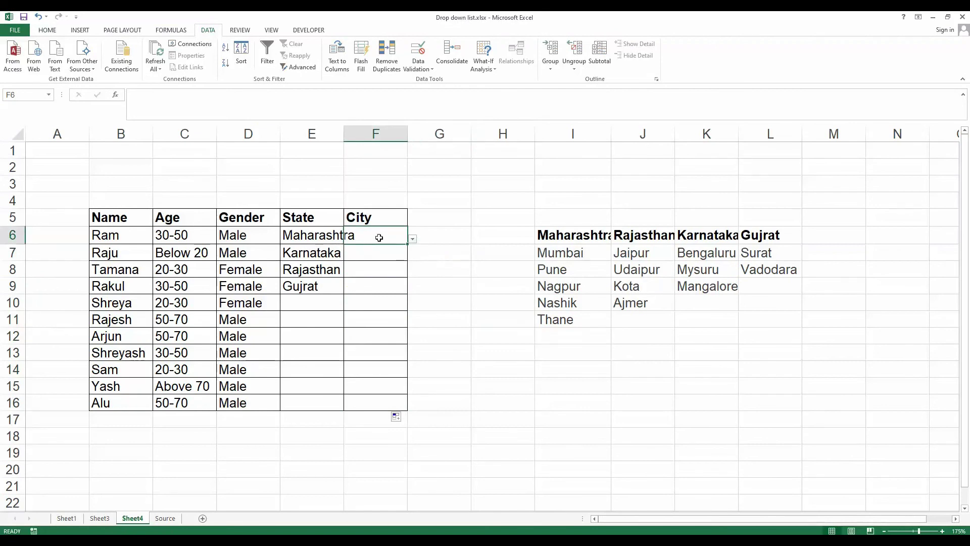
{"action": "left_click", "coordinate": [412, 239]}
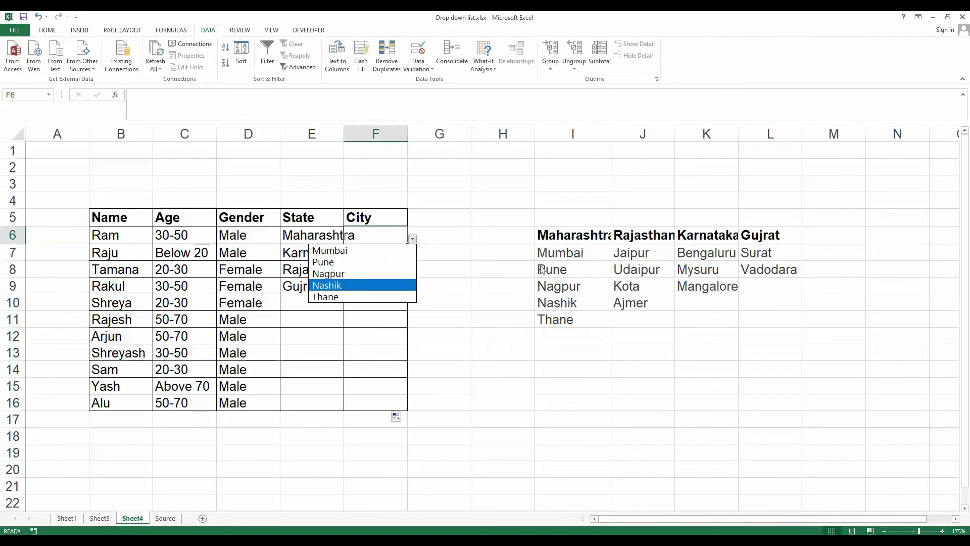
{"action": "left_click", "coordinate": [484, 279]}
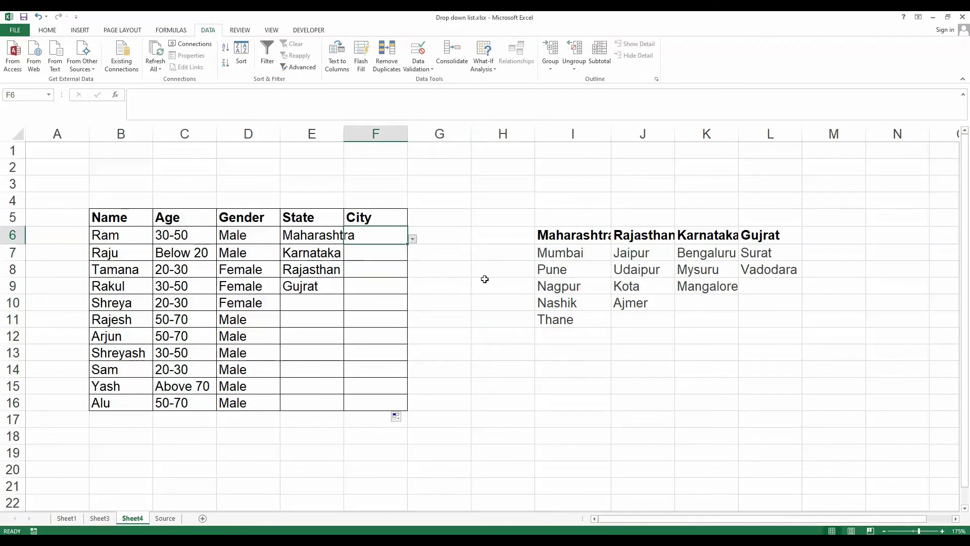
{"action": "left_click", "coordinate": [413, 238]}
{"action": "left_click", "coordinate": [360, 270]}
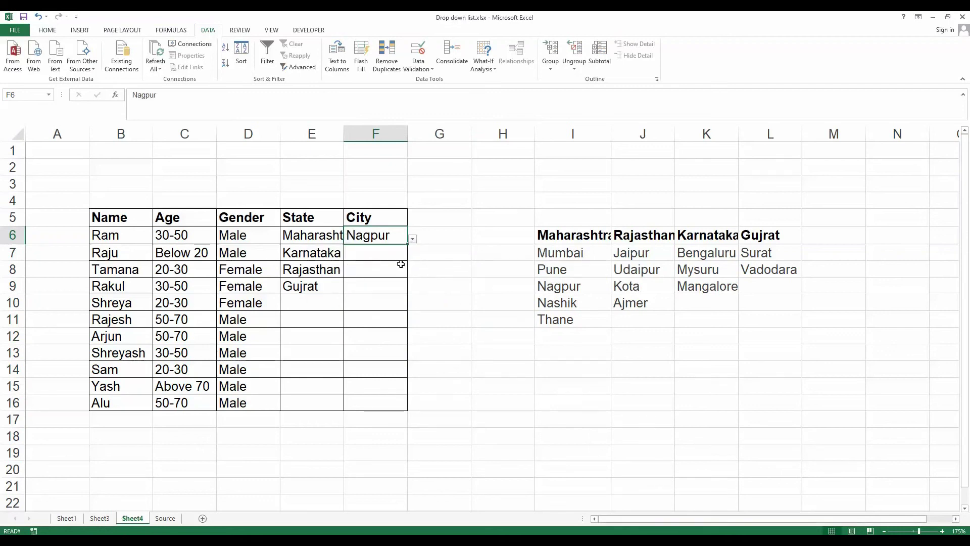
{"action": "left_click", "coordinate": [398, 257]}
{"action": "left_click", "coordinate": [414, 256]}
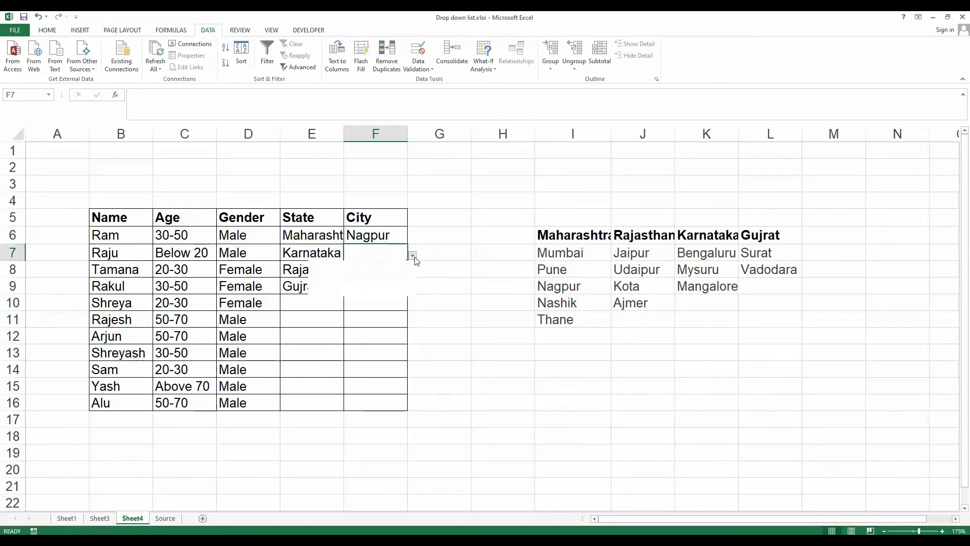
{"action": "left_click", "coordinate": [389, 276]}
- Choose Kota as the city in F8 and Vadodara in F9 from their drop-down lists
{"action": "left_click", "coordinate": [397, 269]}
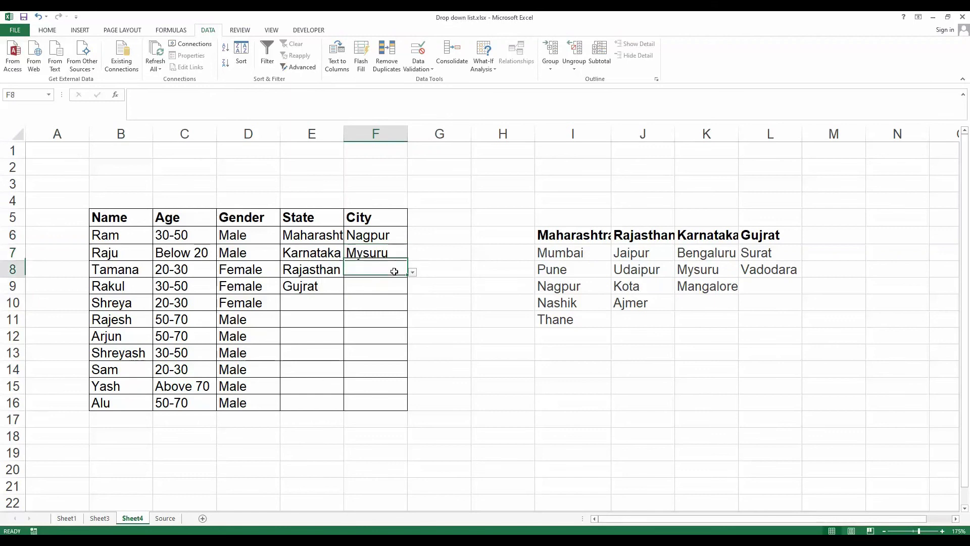
{"action": "left_click", "coordinate": [412, 272]}
{"action": "left_click", "coordinate": [352, 309]}
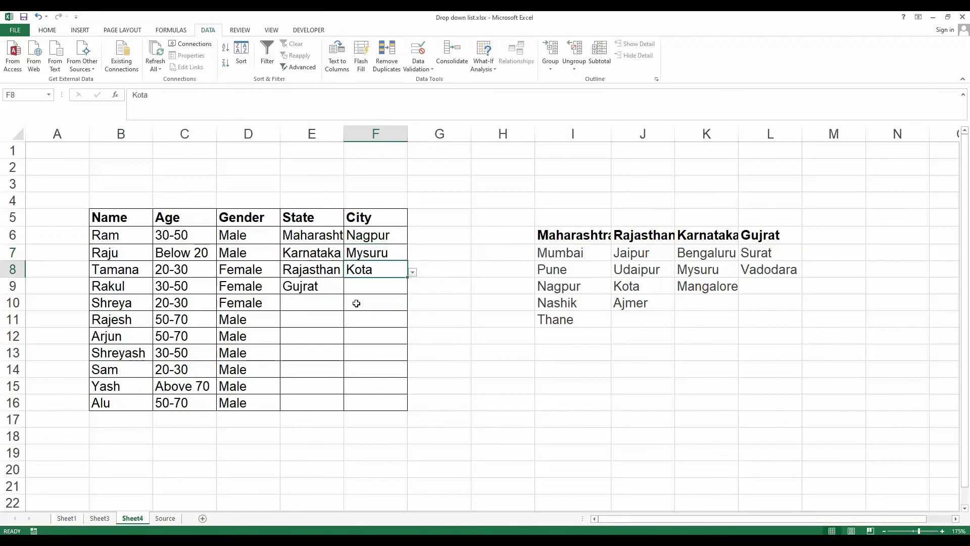
{"action": "left_click", "coordinate": [389, 284]}
{"action": "left_click", "coordinate": [413, 288]}
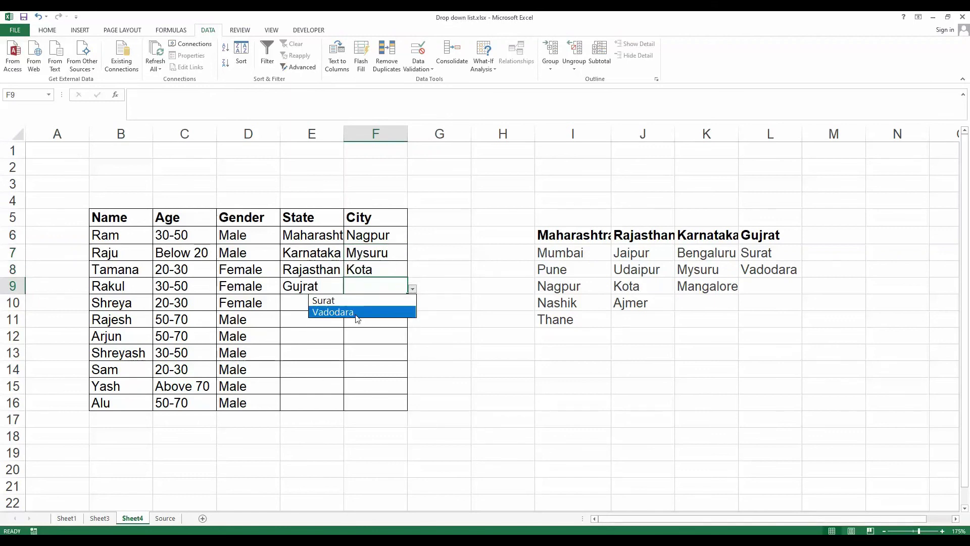
{"action": "left_click", "coordinate": [348, 312]}
{"action": "left_click", "coordinate": [377, 318]}
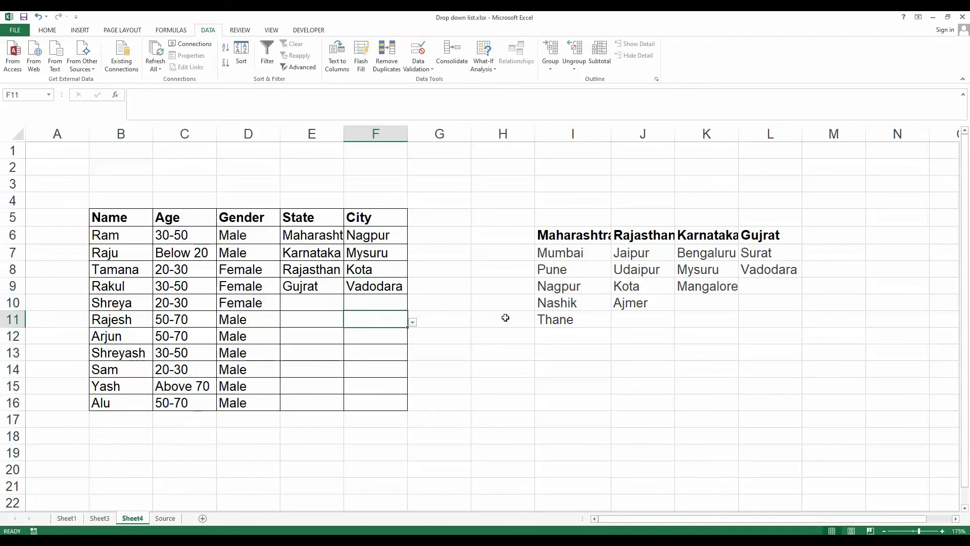